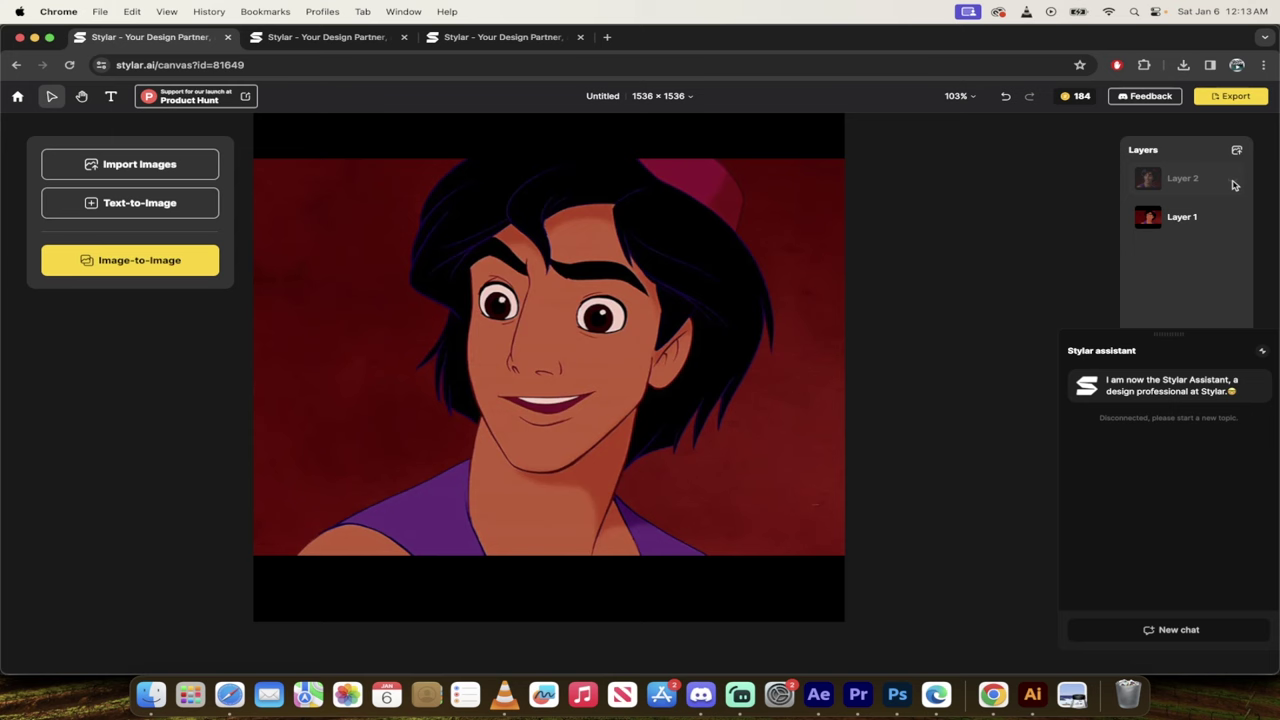
Unhide the 3D-style Aladdin render on Layer 2, then move to the project with the Marge renders.
click(1234, 182)
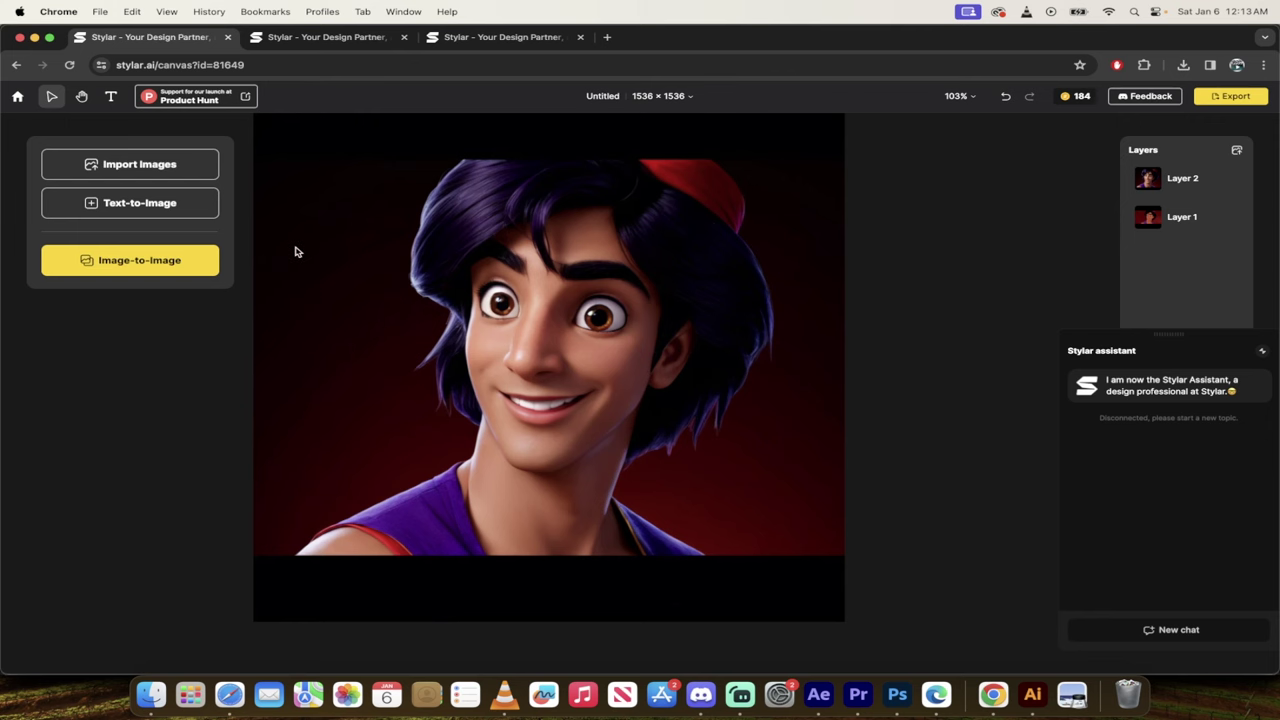
click(345, 40)
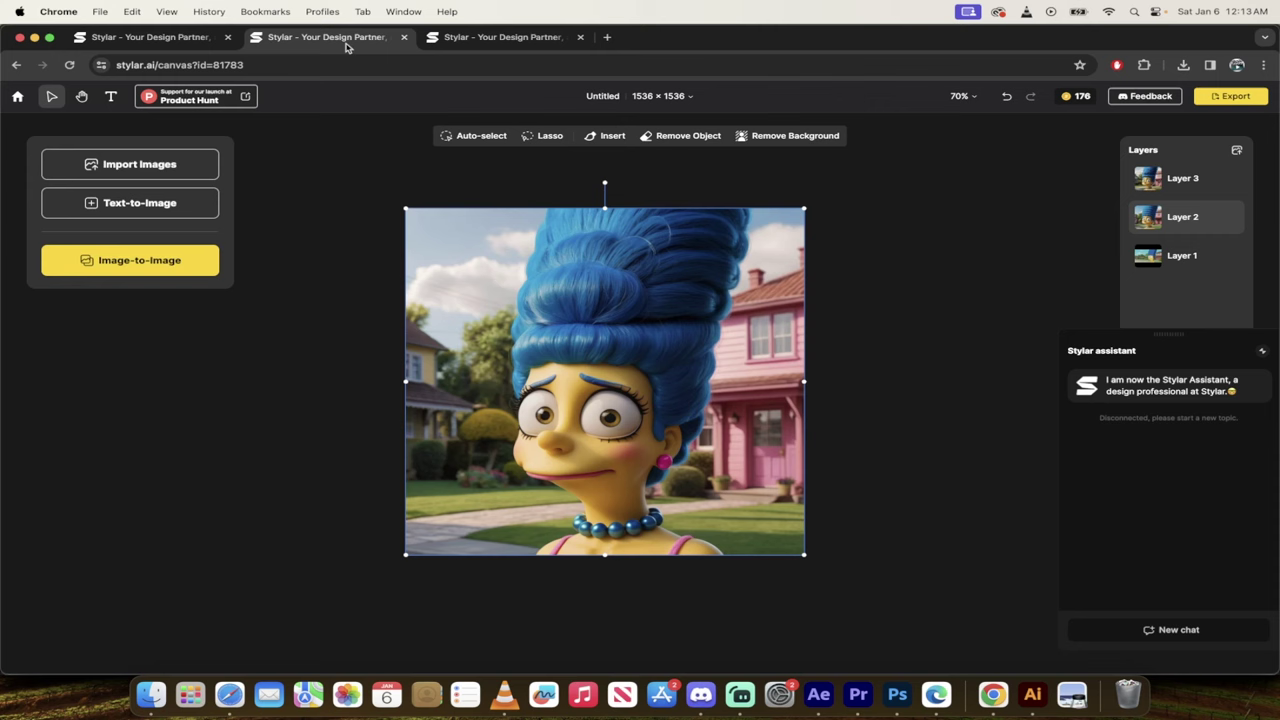
Move Layer 2's Marge render above Layer 3, toggling both layers to compare with the cartoon.
drag(1238, 210, 1234, 186)
click(1232, 178)
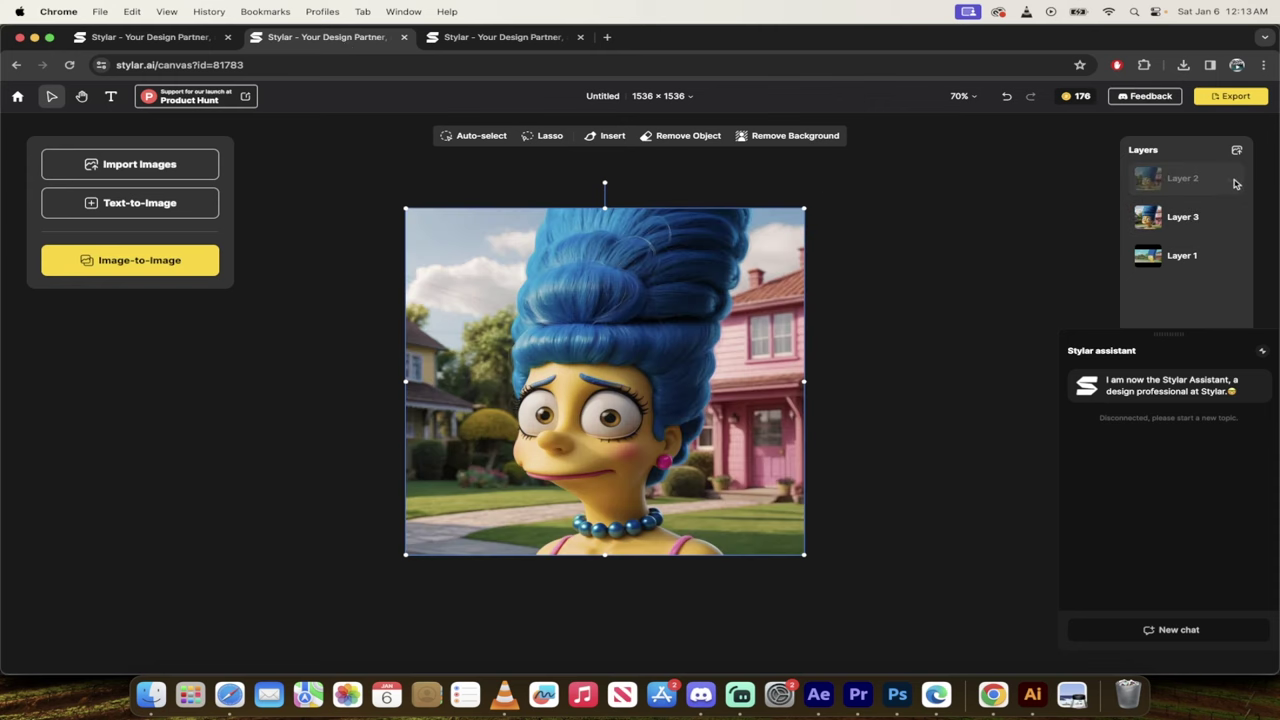
click(1234, 219)
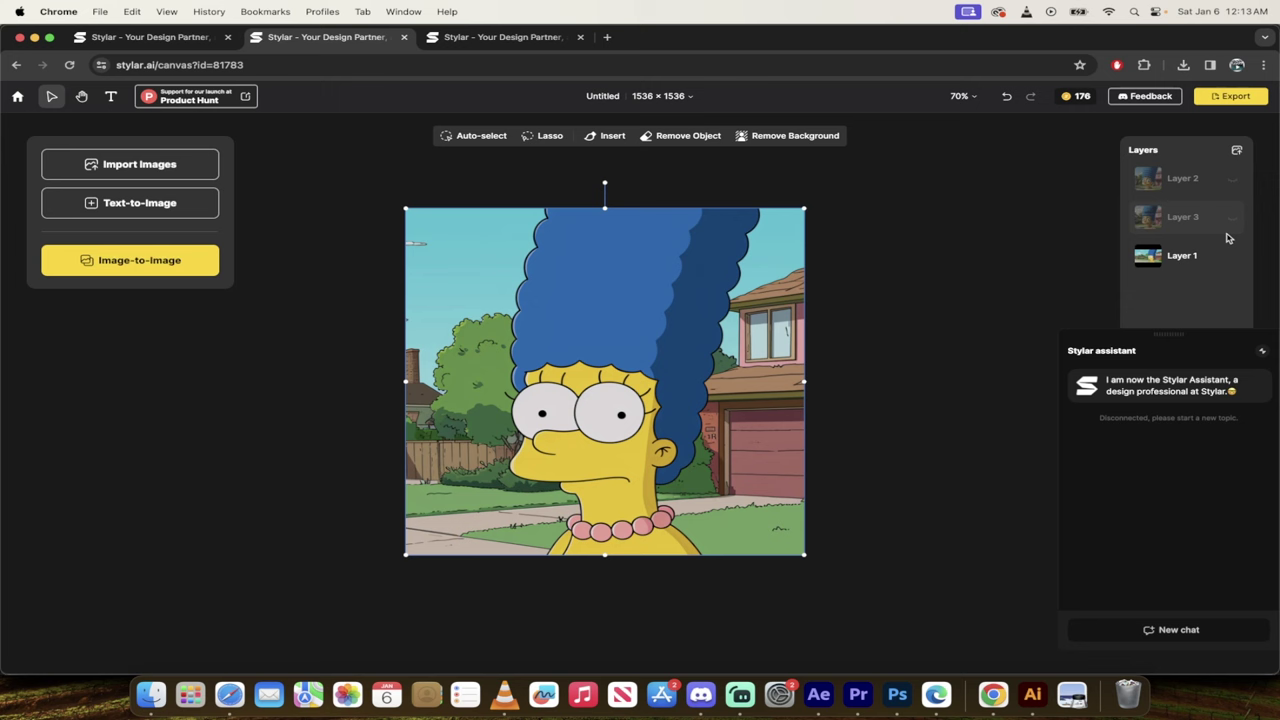
click(1232, 218)
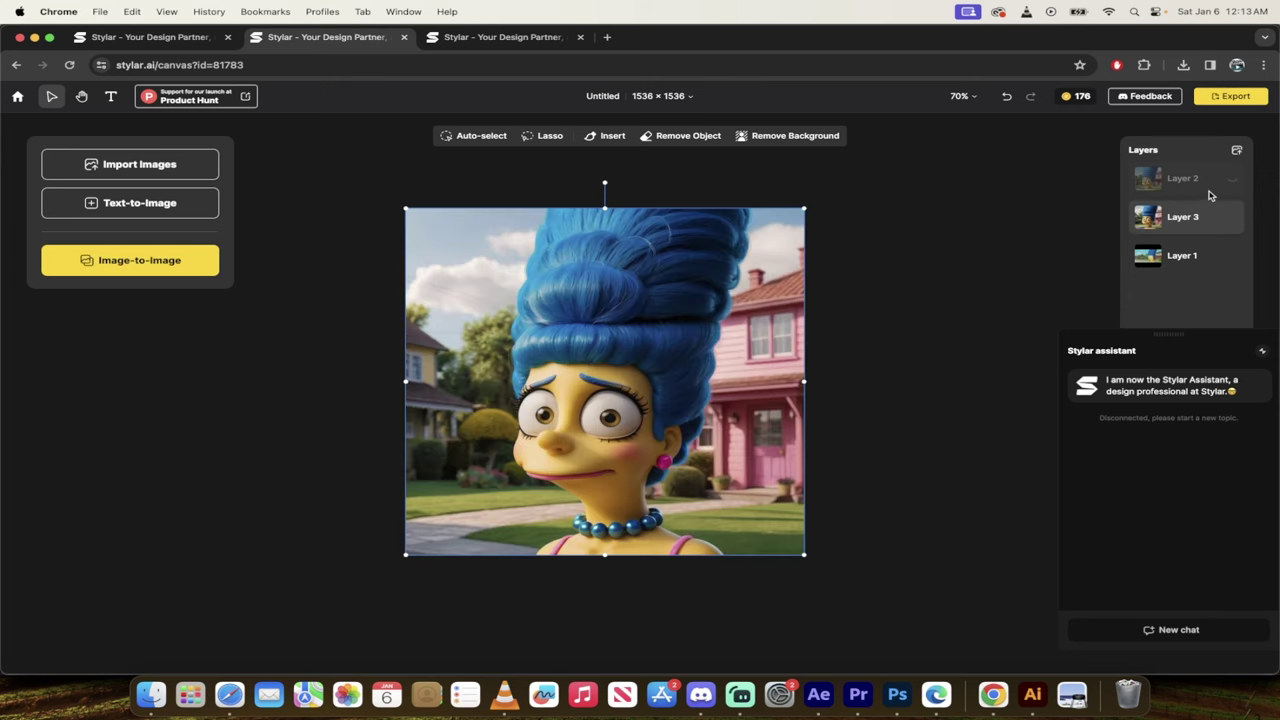
click(1232, 181)
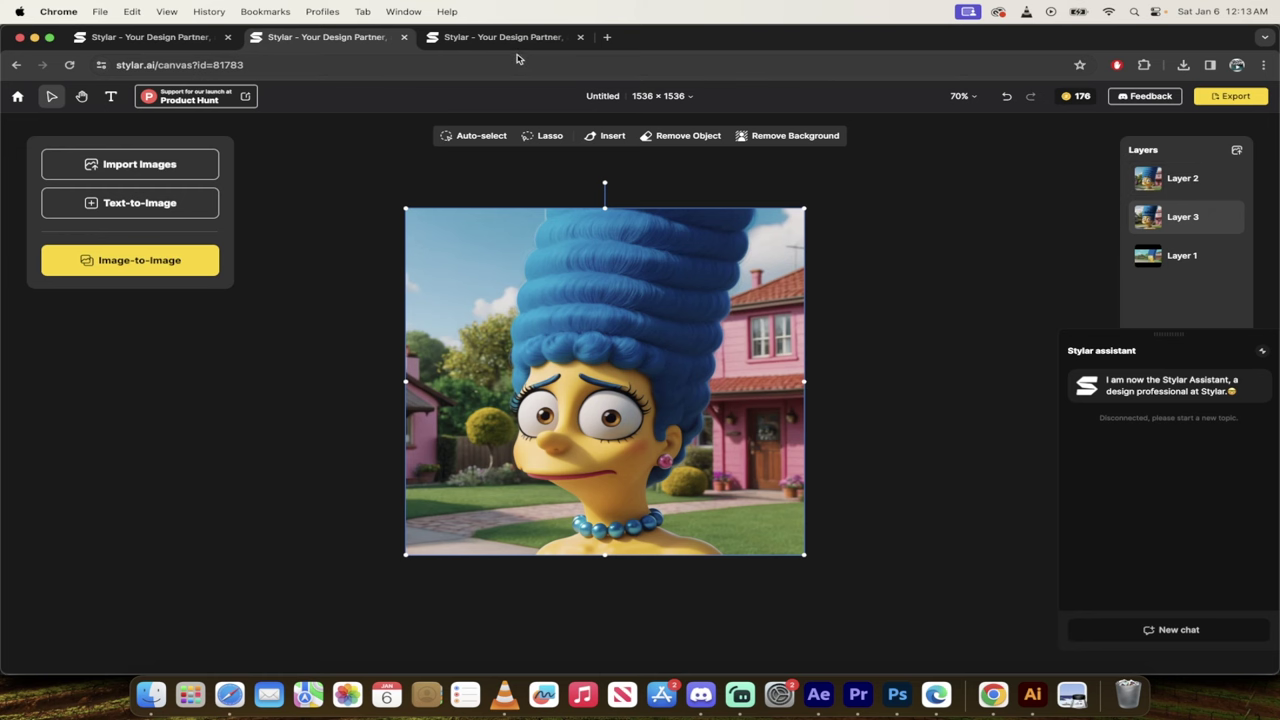
click(491, 40)
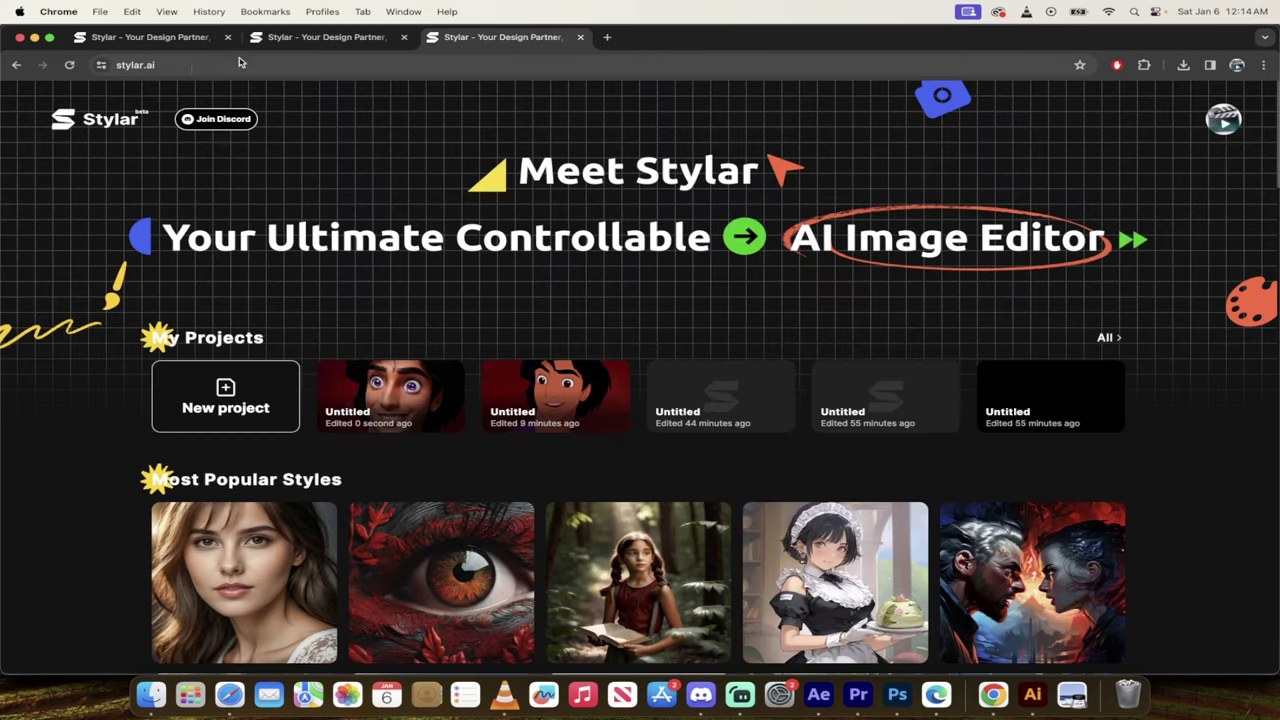
Check the account's remaining credits from the profile avatar and scroll through the home page projects.
click(193, 69)
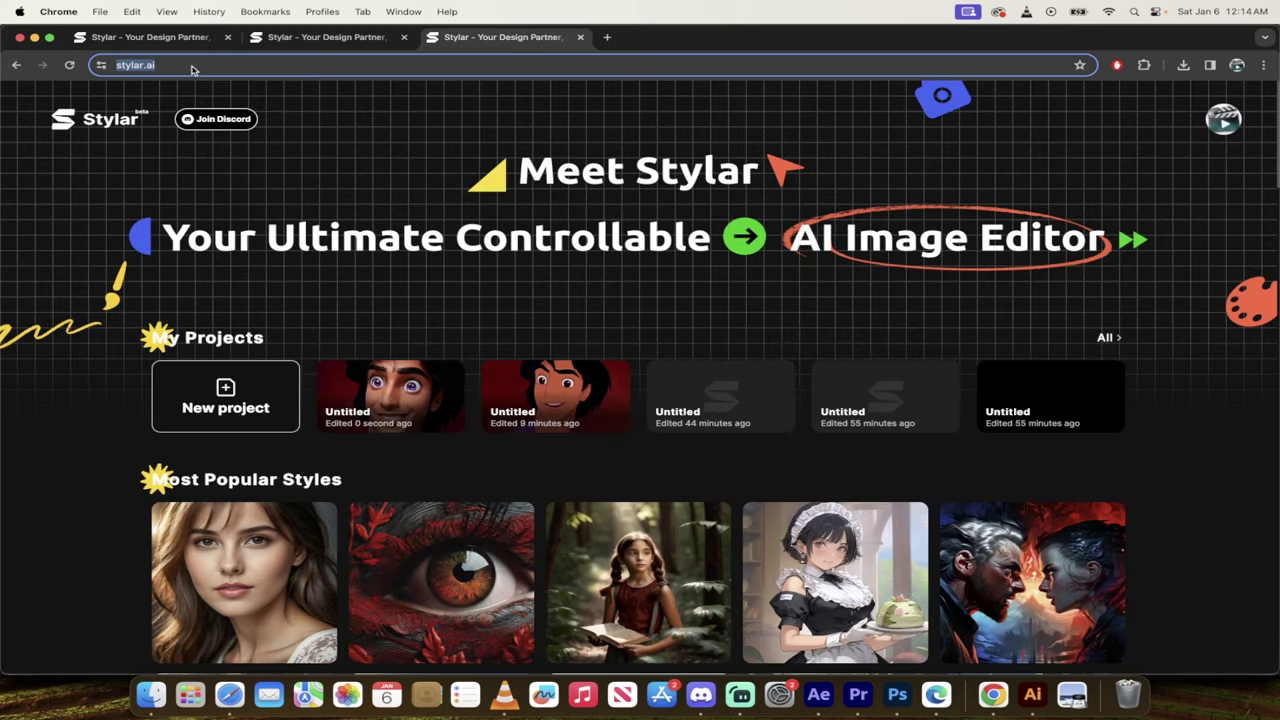
click(334, 99)
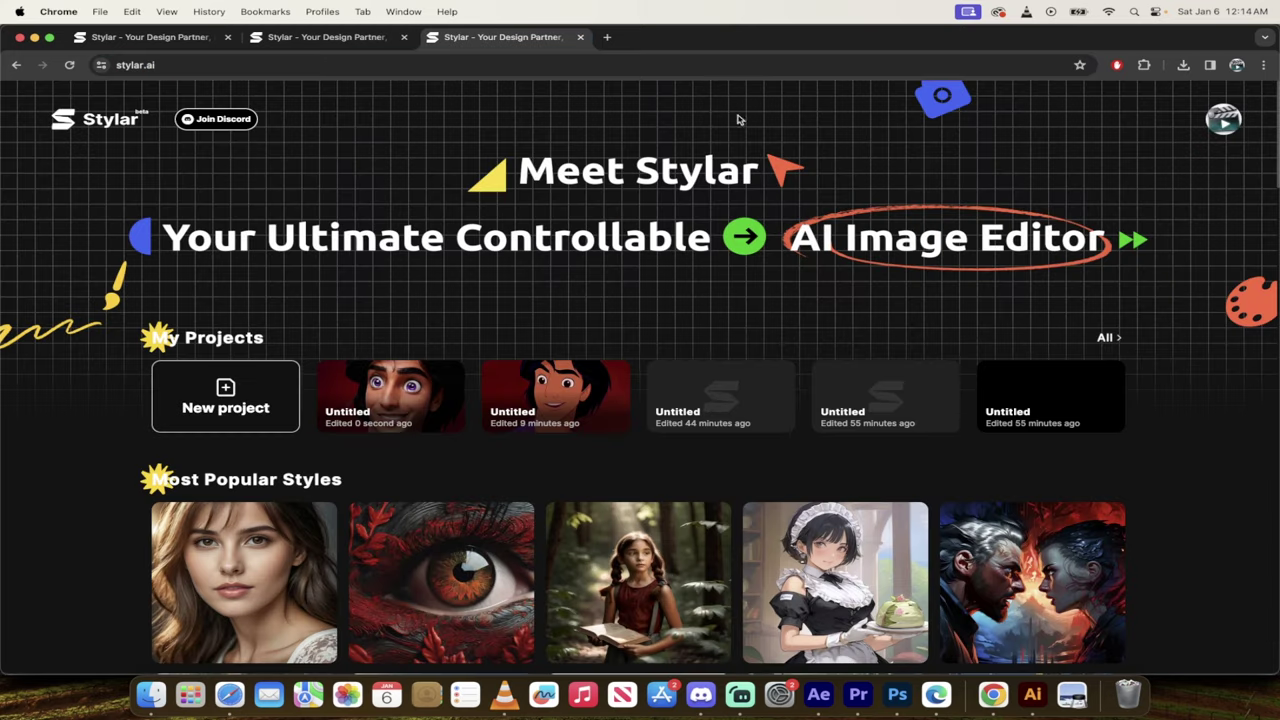
click(1224, 122)
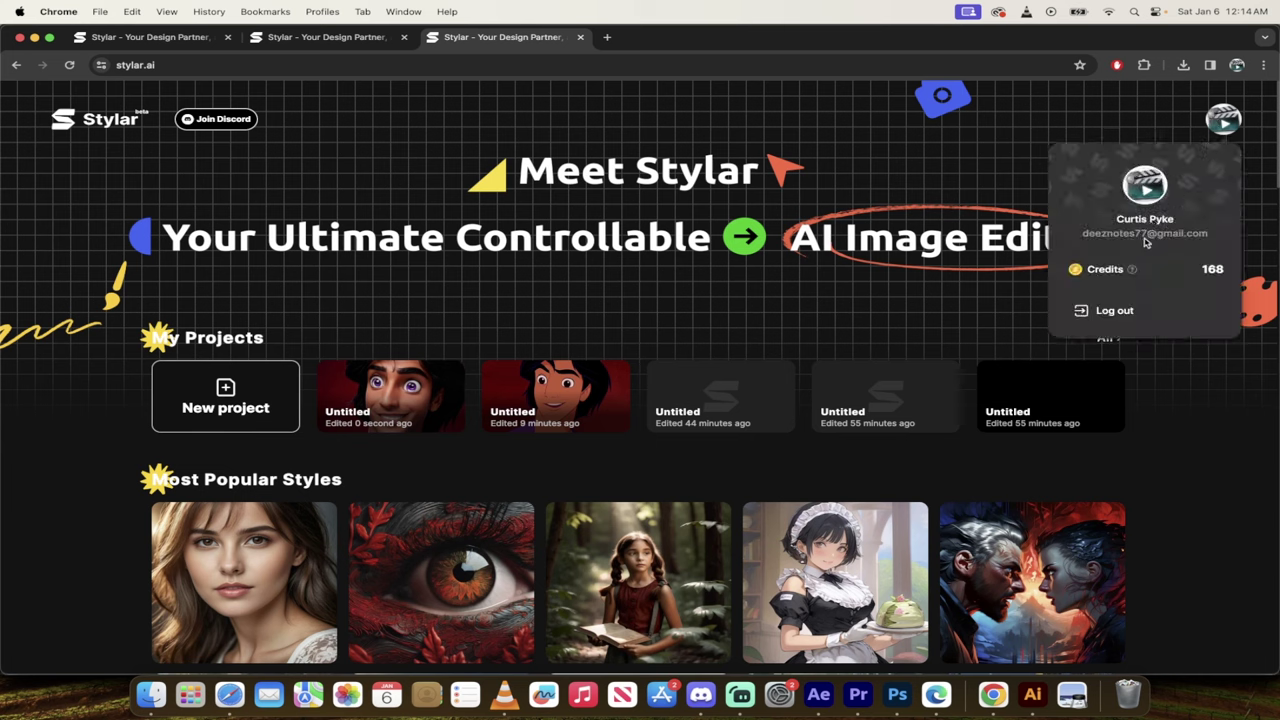
click(1231, 123)
click(1230, 122)
click(1232, 122)
scroll(80, 471, down, 1)
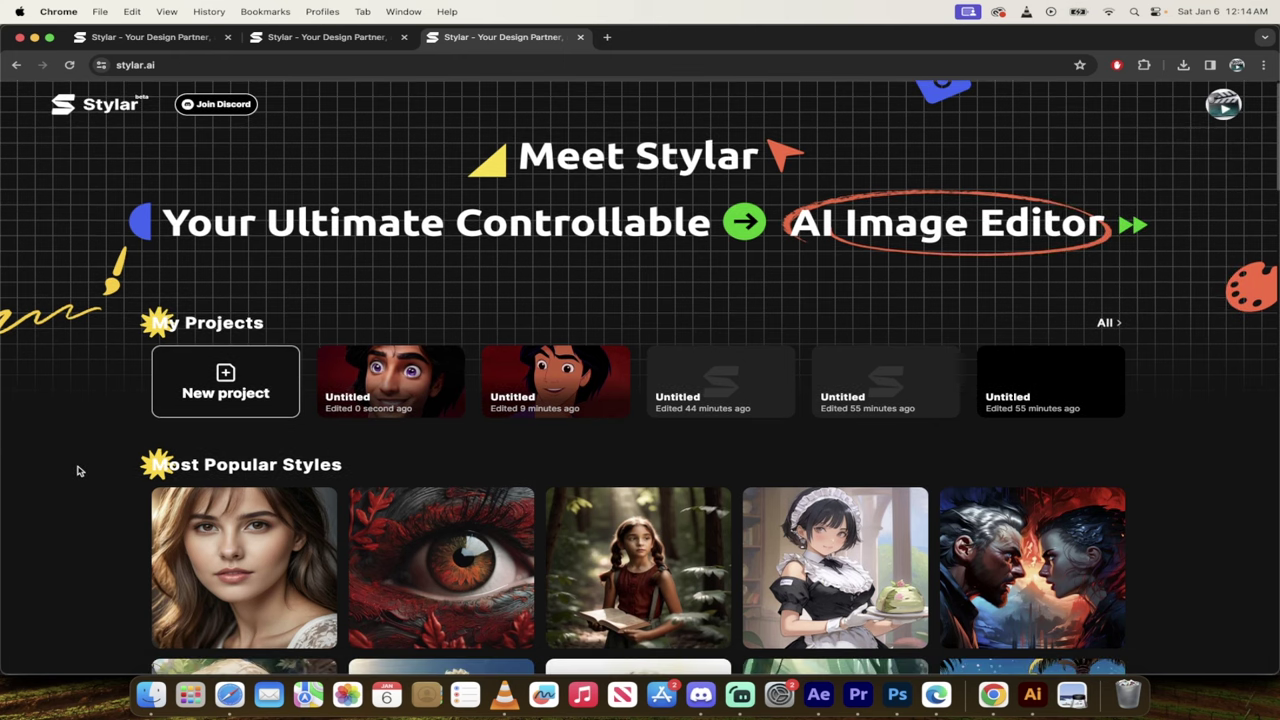
scroll(80, 471, down, 2)
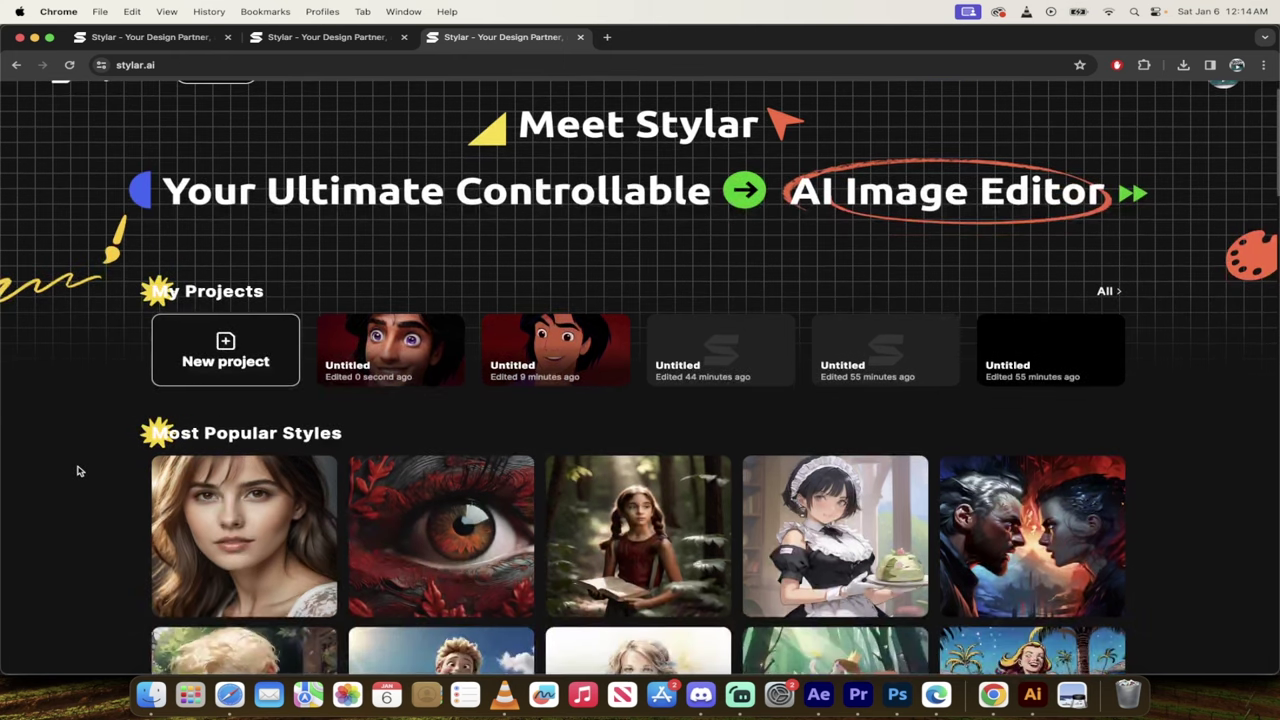
scroll(80, 471, up, 3)
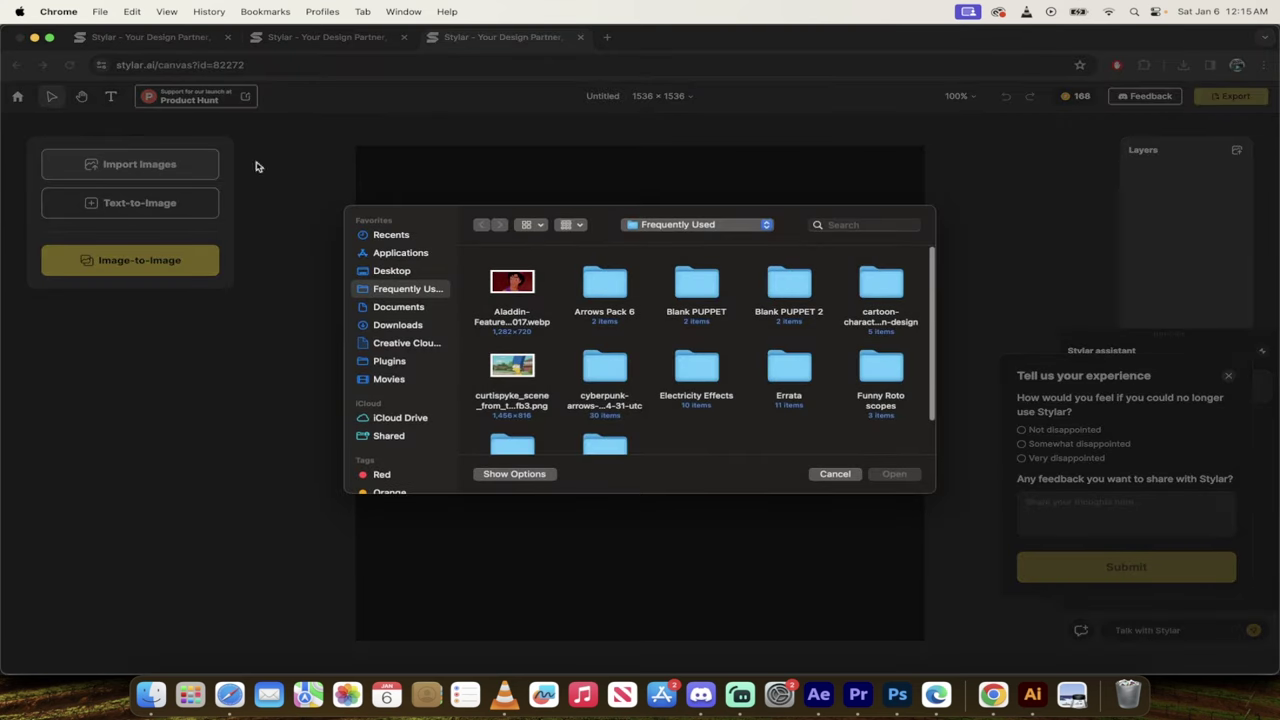
Import the Aladdin cartoon webp file onto the new 1536 × 1536 canvas as Layer 1.
click(513, 306)
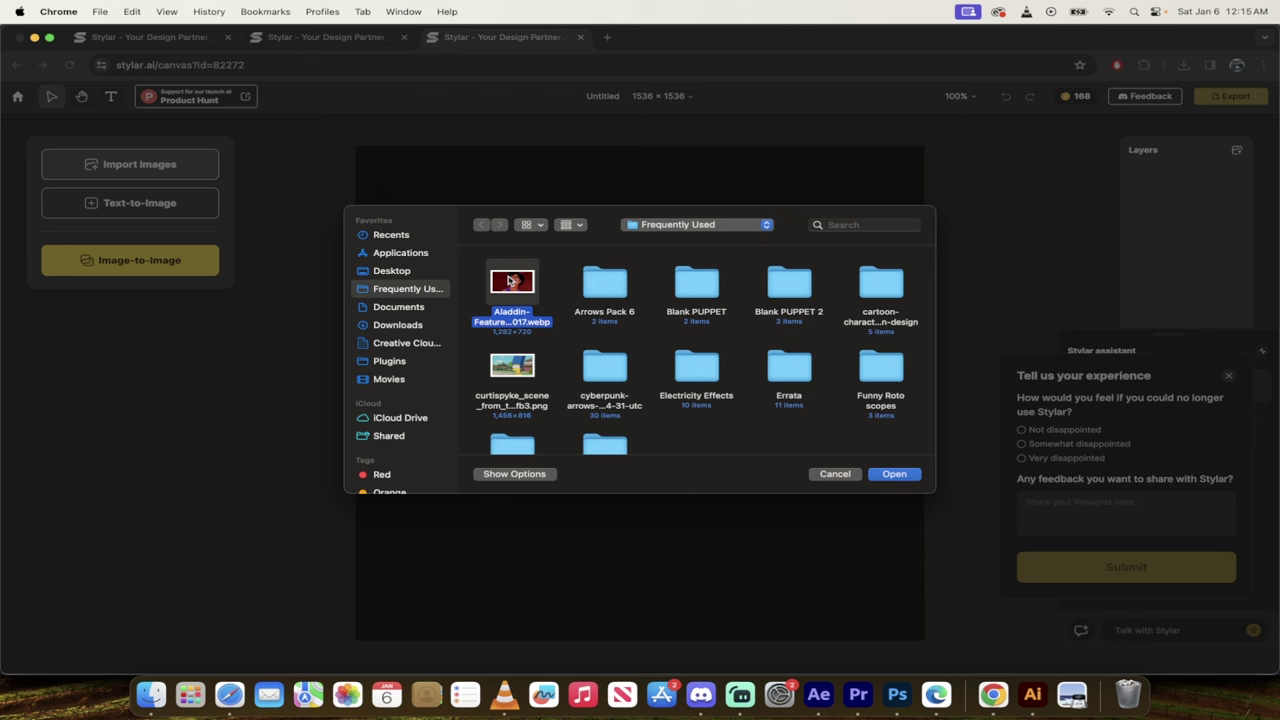
click(895, 477)
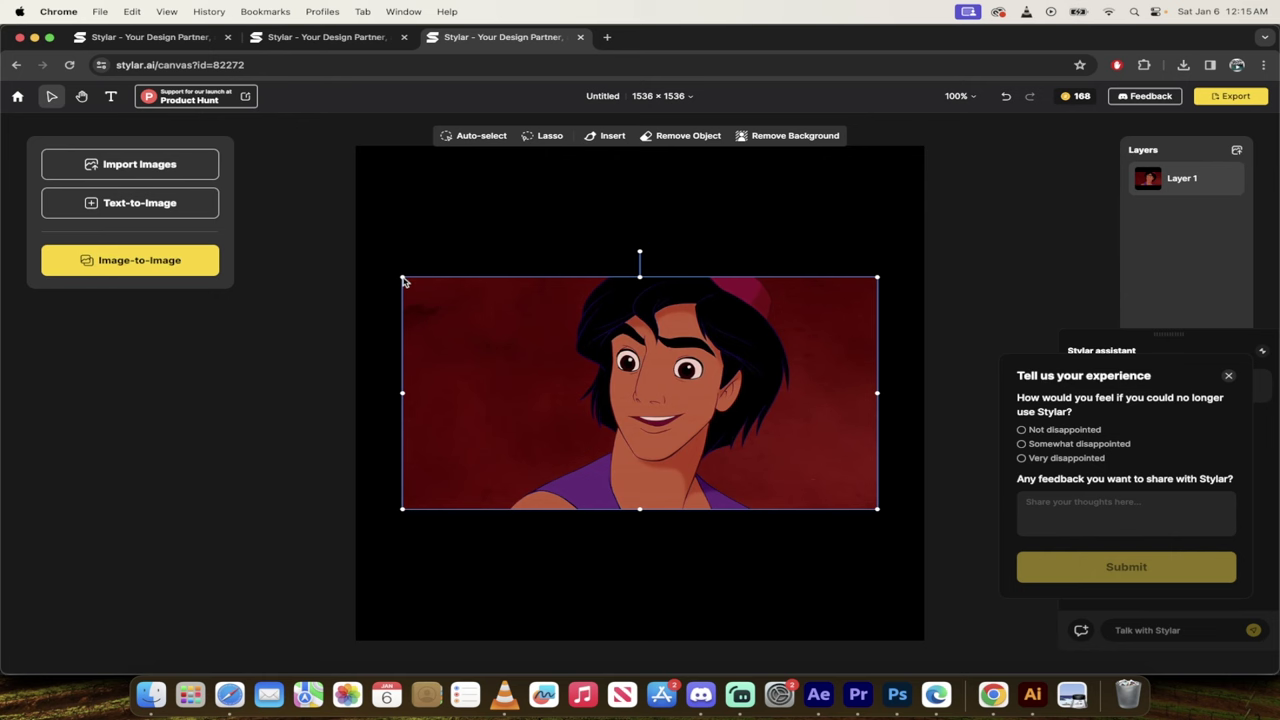
Scale up and reposition the Aladdin image to cover the canvas, and dismiss the feedback survey.
drag(403, 279, 182, 170)
drag(605, 323, 674, 369)
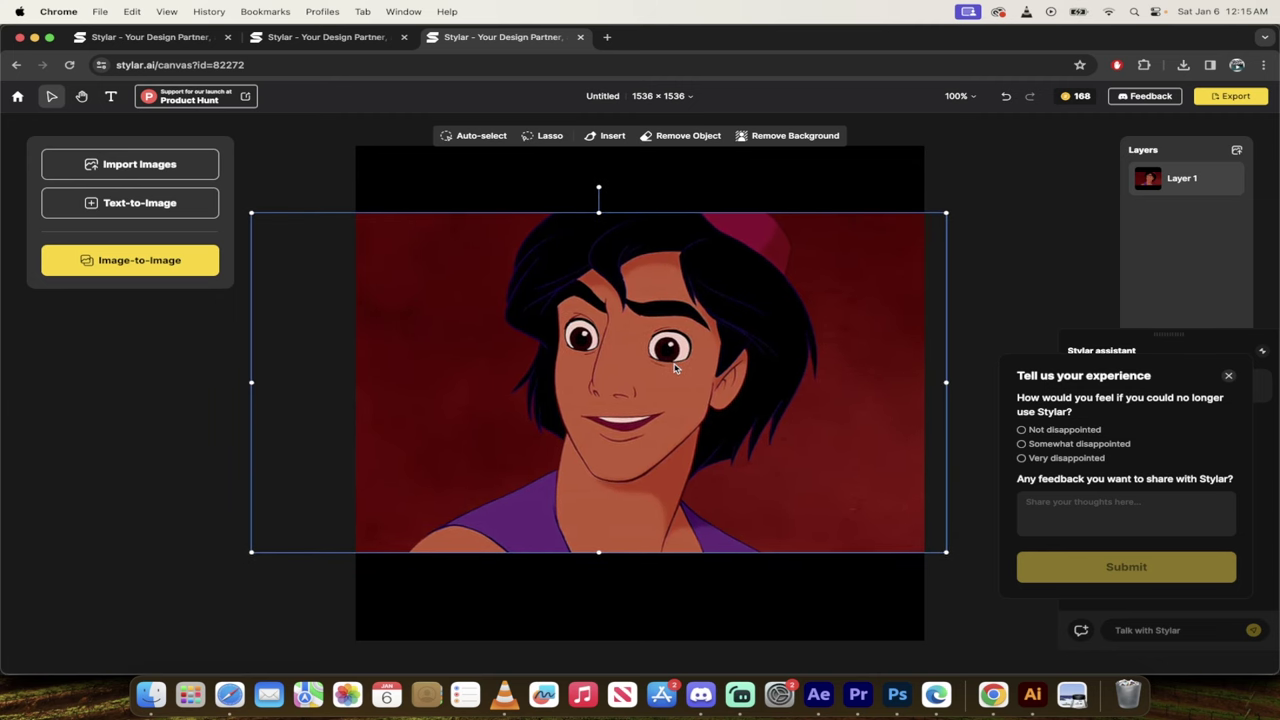
click(1228, 375)
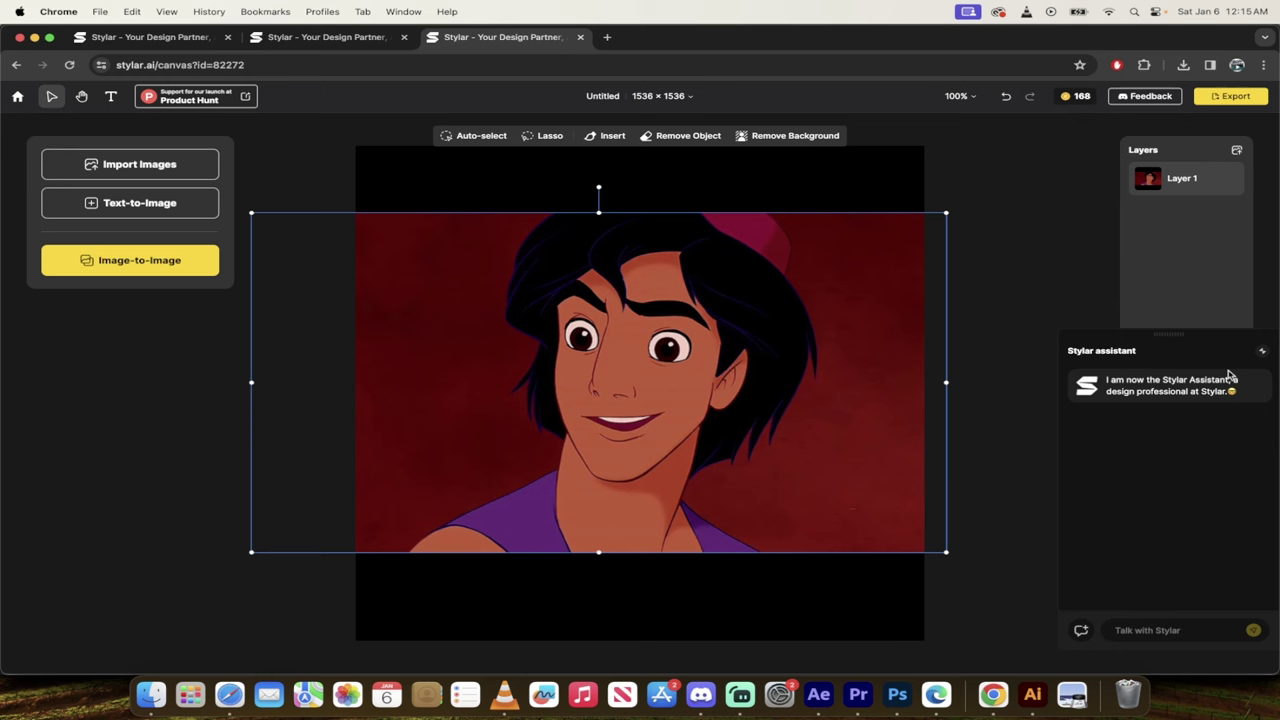
click(178, 263)
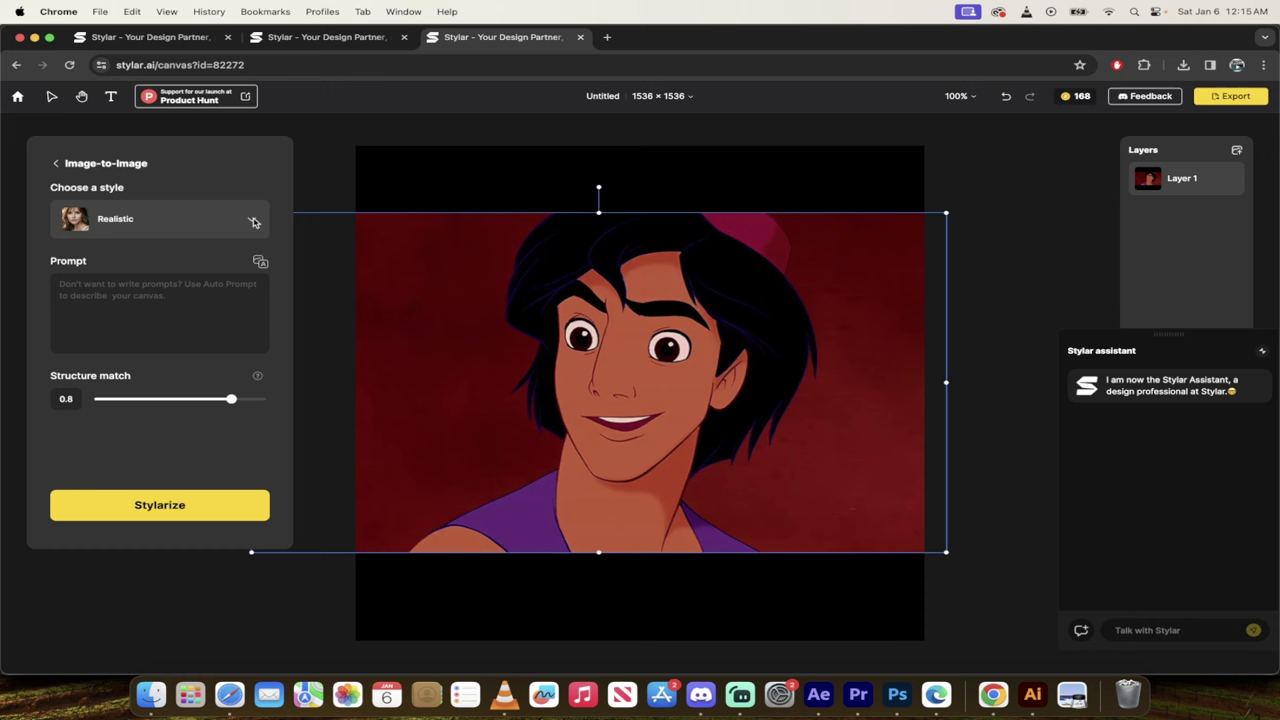
click(254, 222)
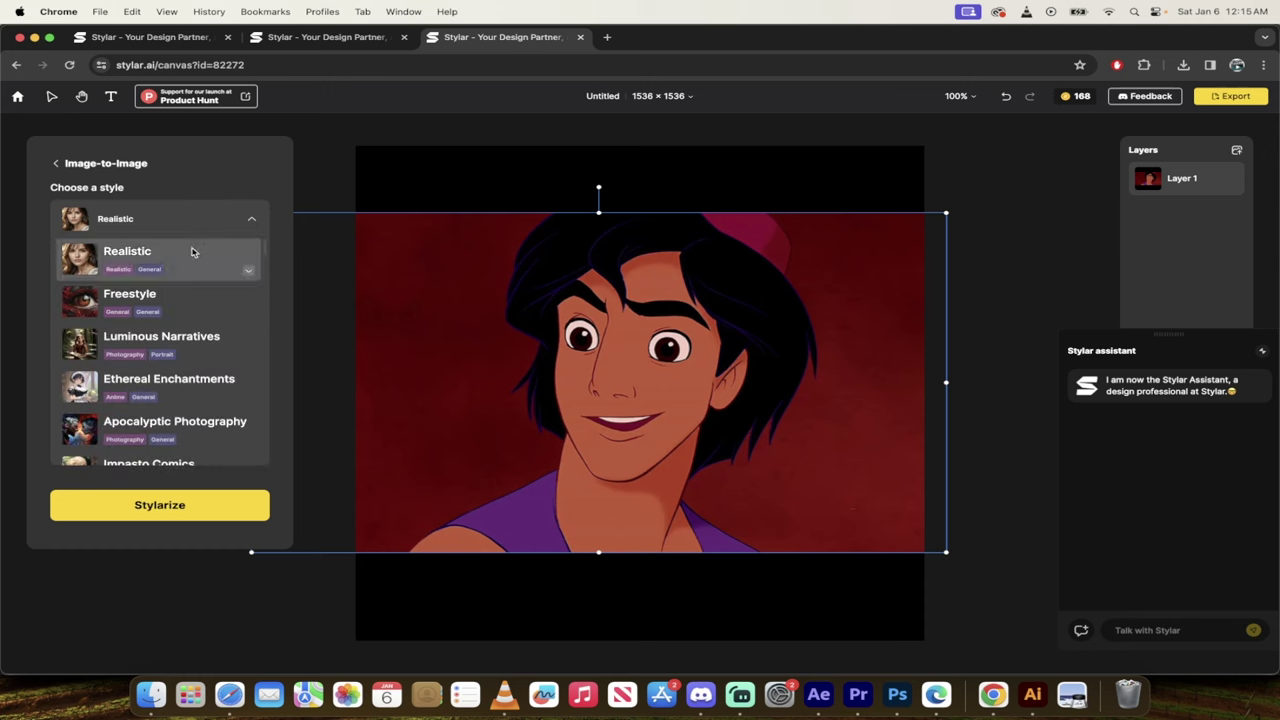
scroll(195, 314, down, 10)
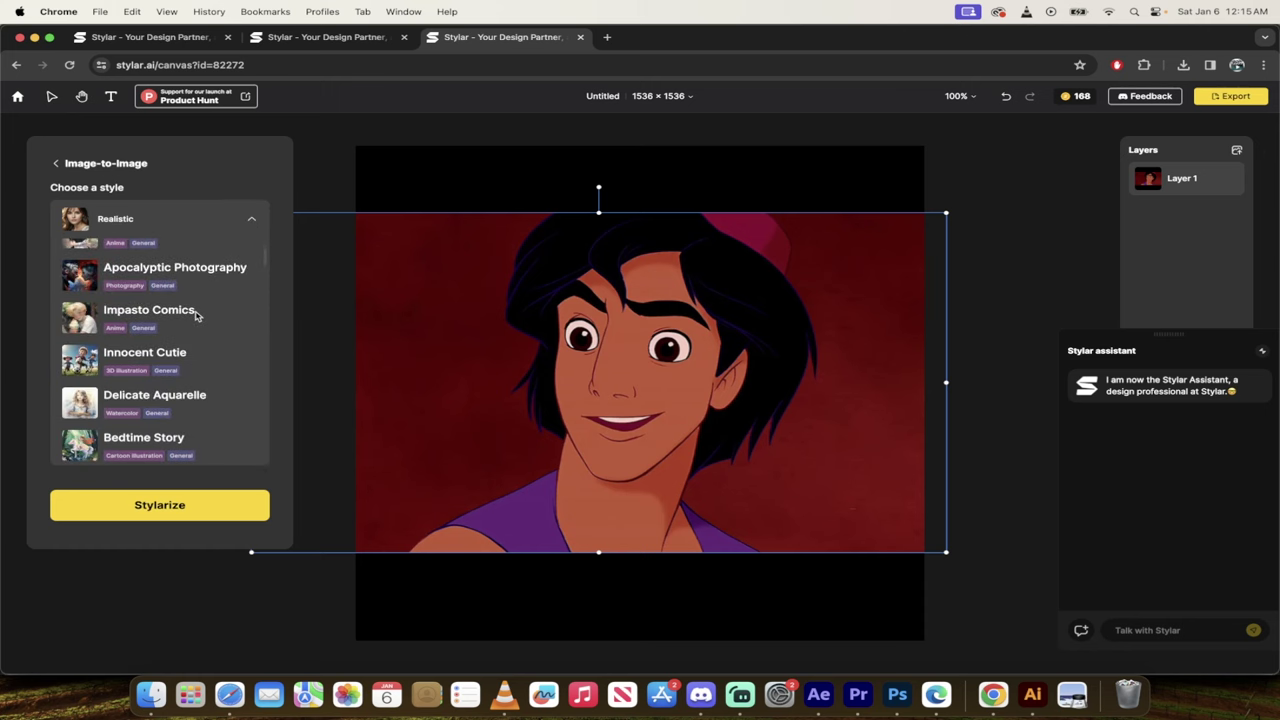
scroll(195, 316, down, 12)
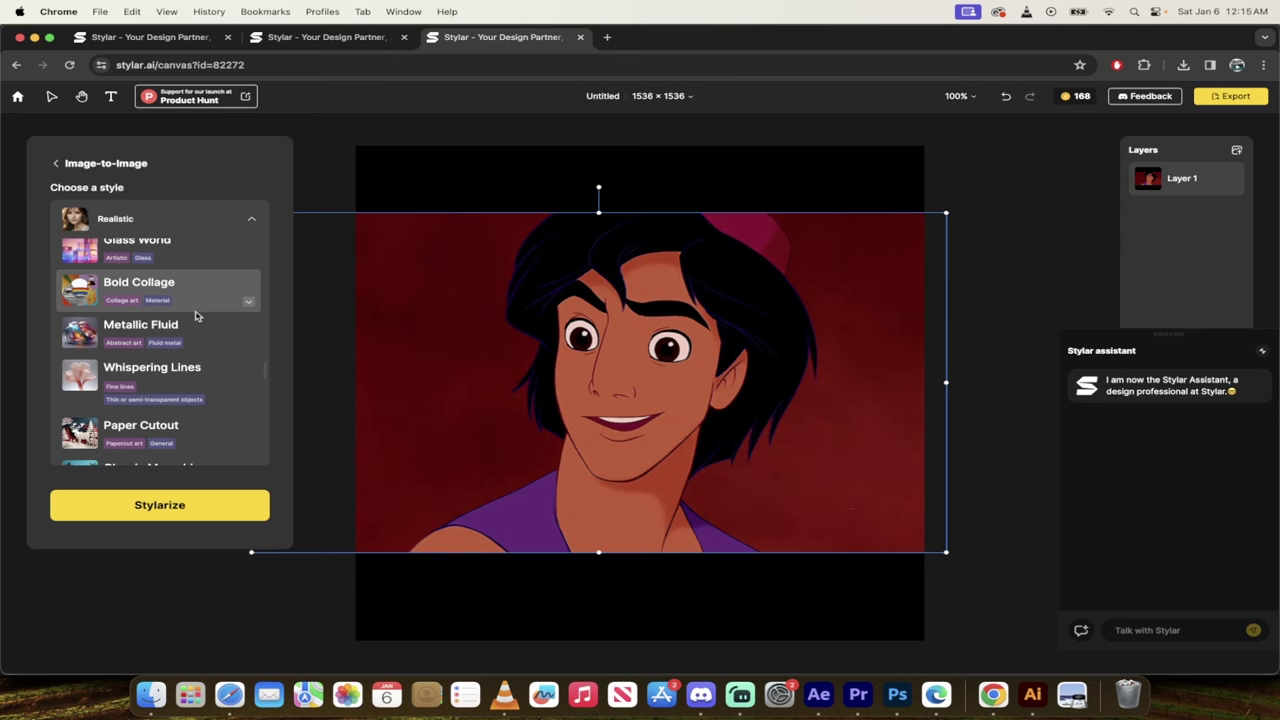
scroll(197, 316, down, 6)
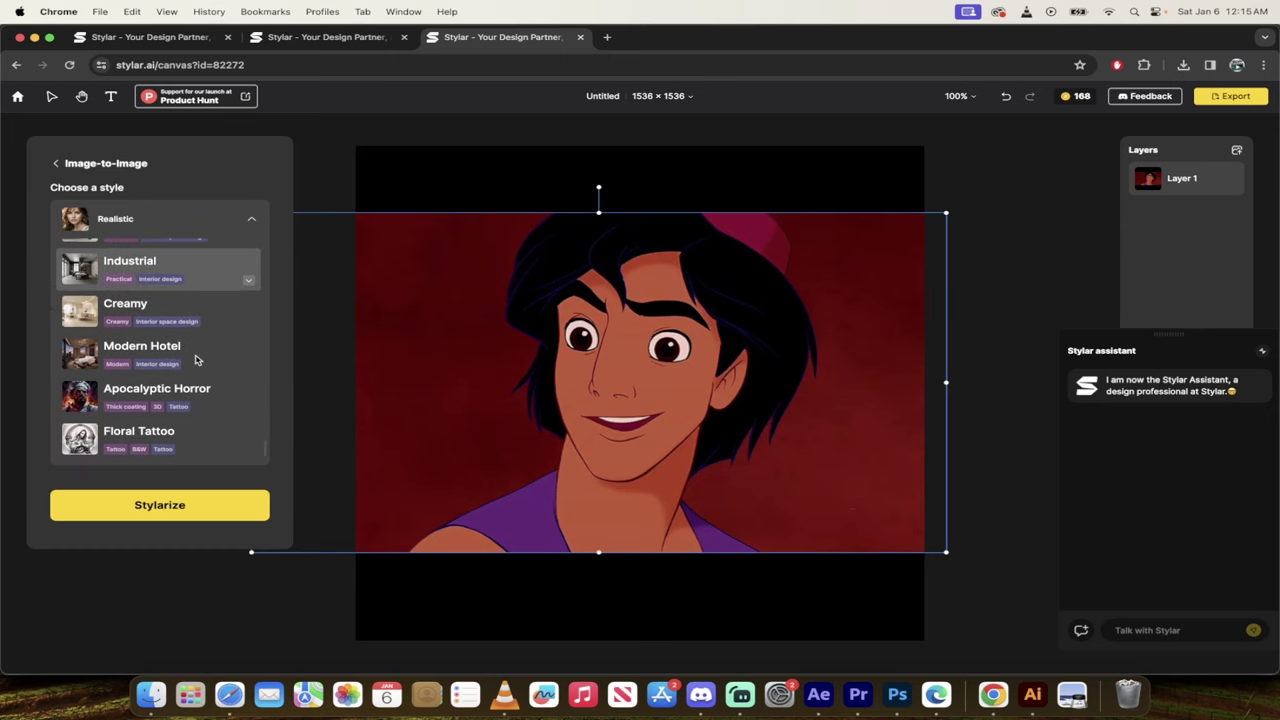
scroll(197, 360, down, 1)
scroll(197, 366, down, 2)
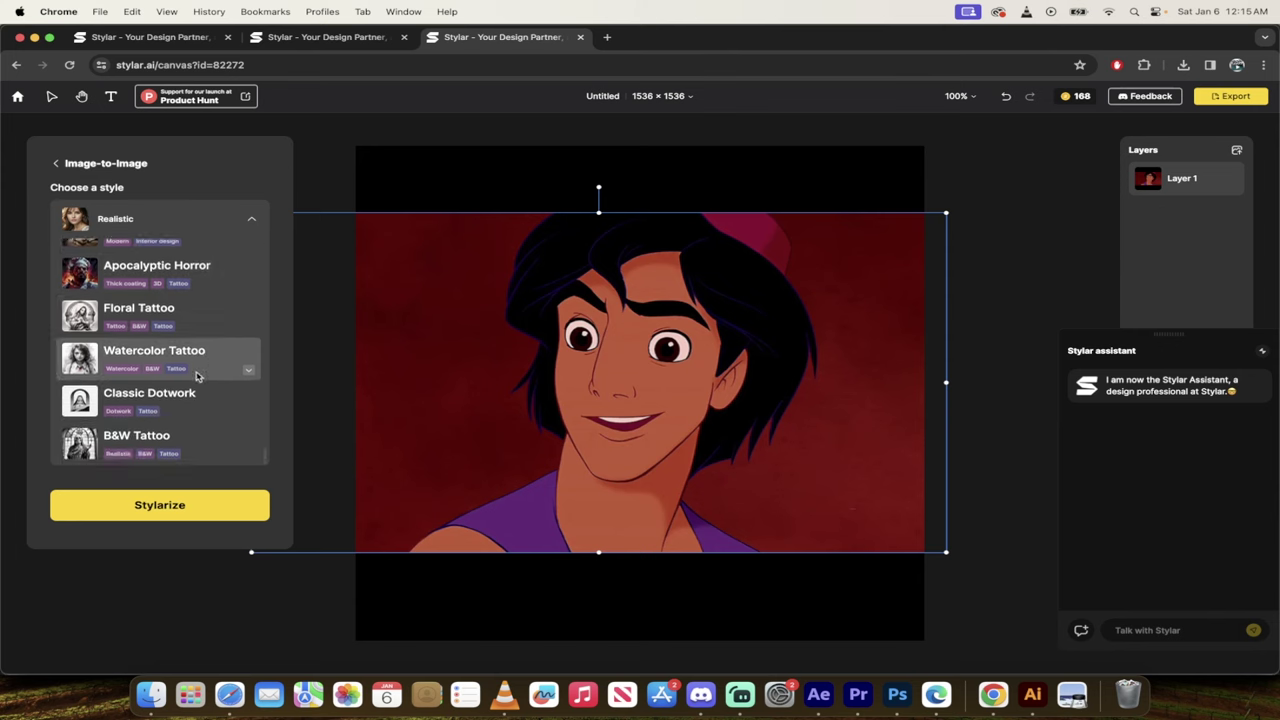
scroll(194, 380, down, 10)
scroll(195, 388, up, 3)
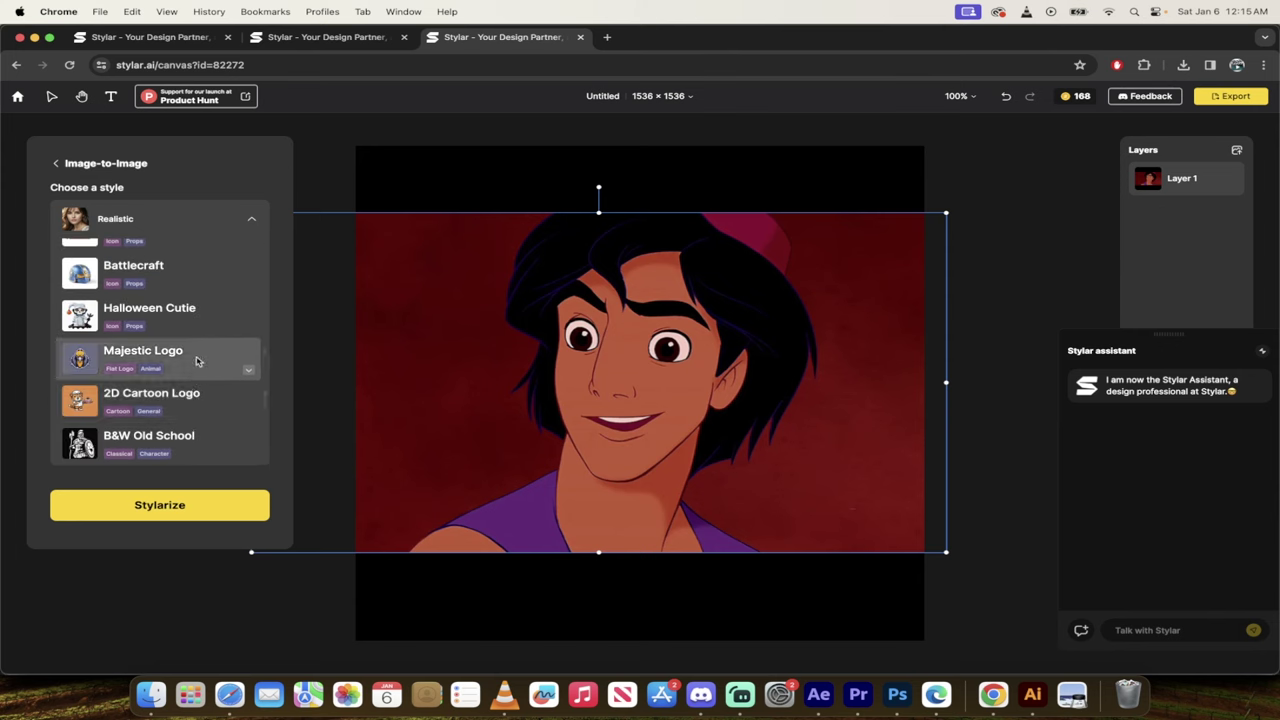
scroll(197, 351, up, 10)
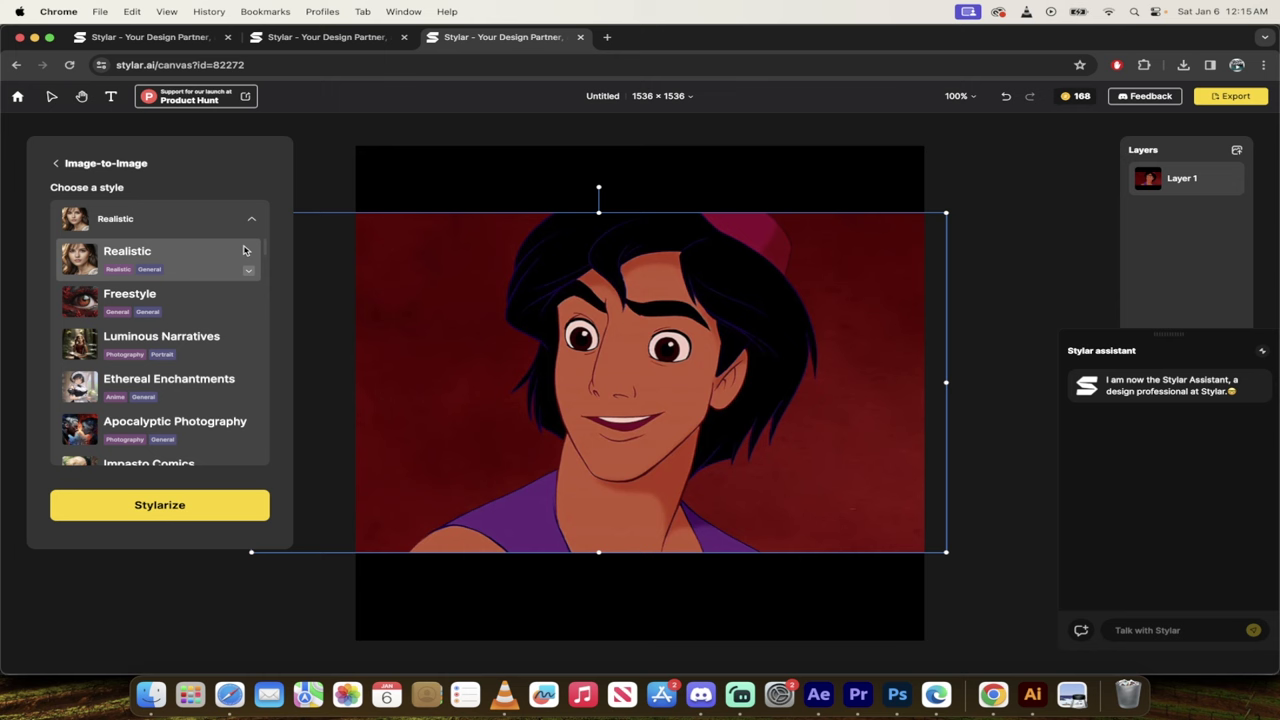
click(256, 180)
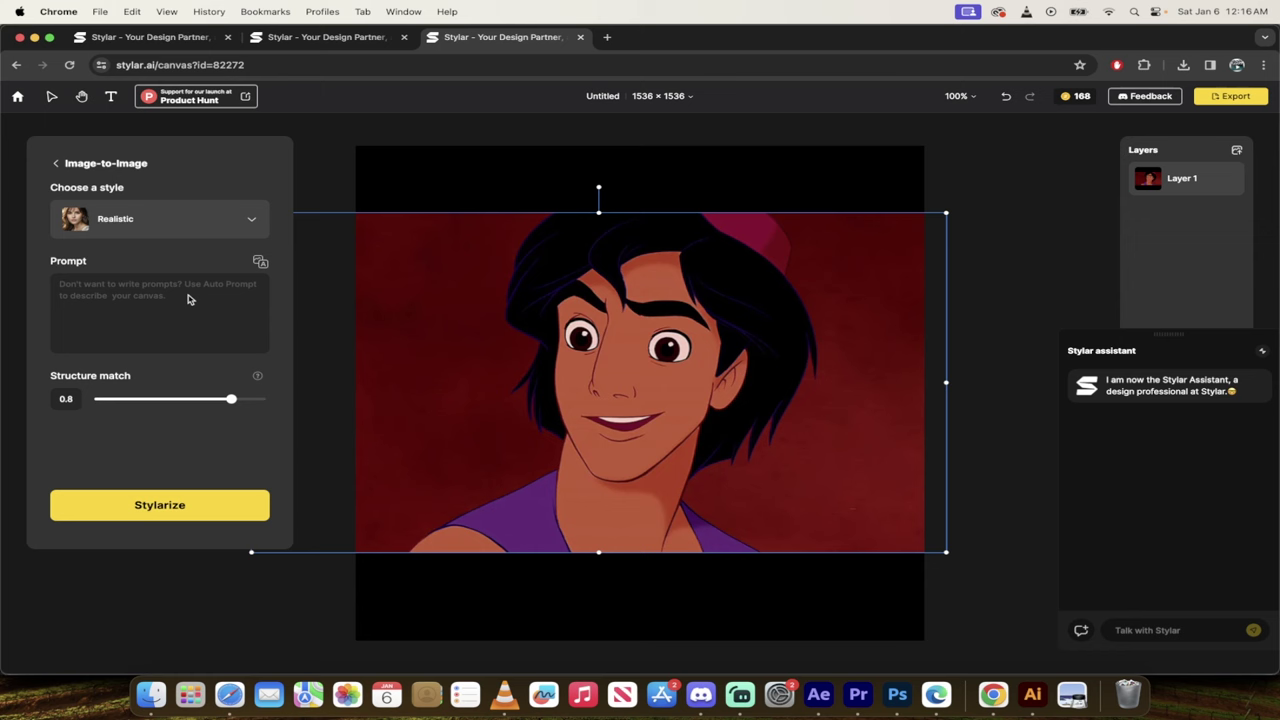
Auto-generate the prompt, add ', Aladdin' after 'A cartoon character', and set structure match to 1.
click(152, 295)
click(261, 263)
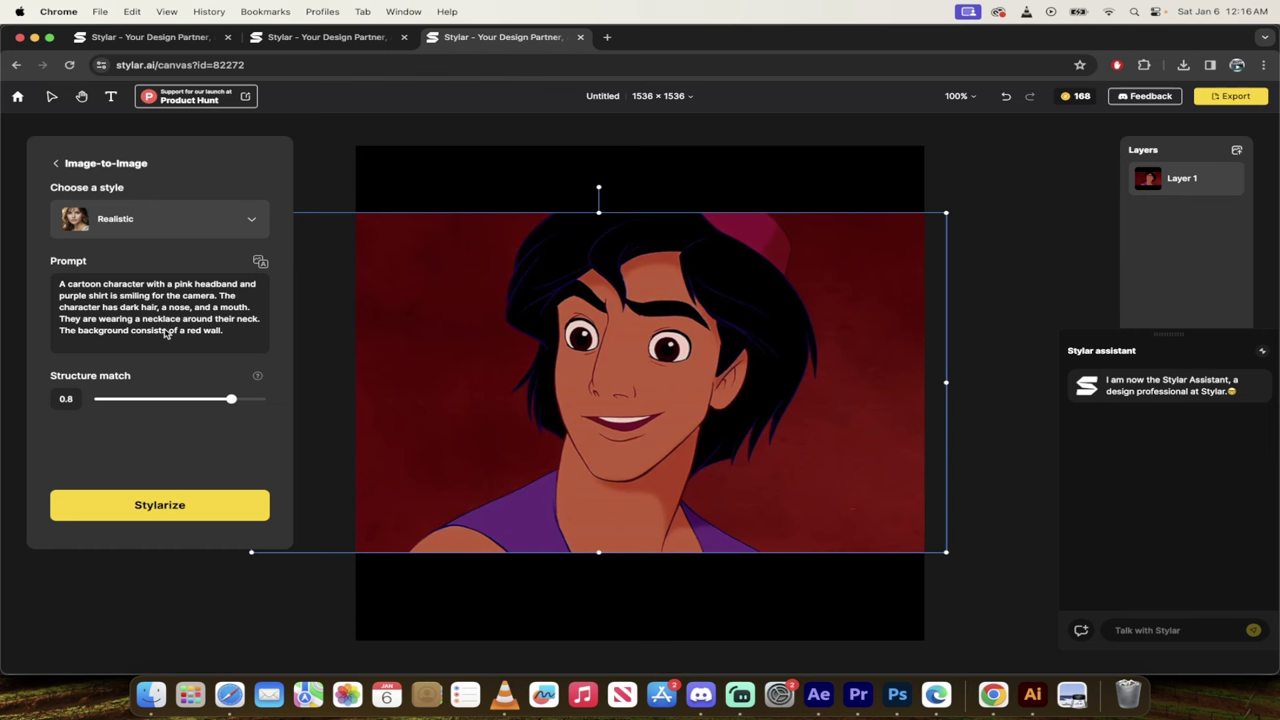
text(, A)
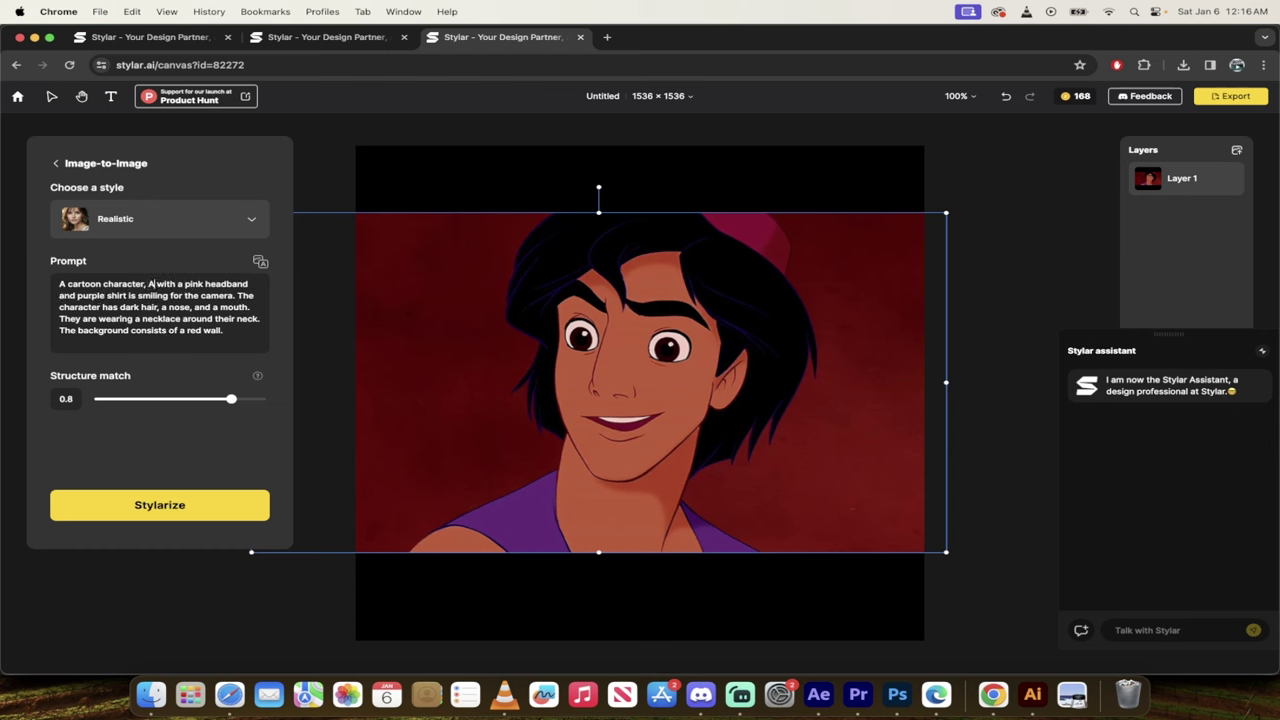
text(laddin,)
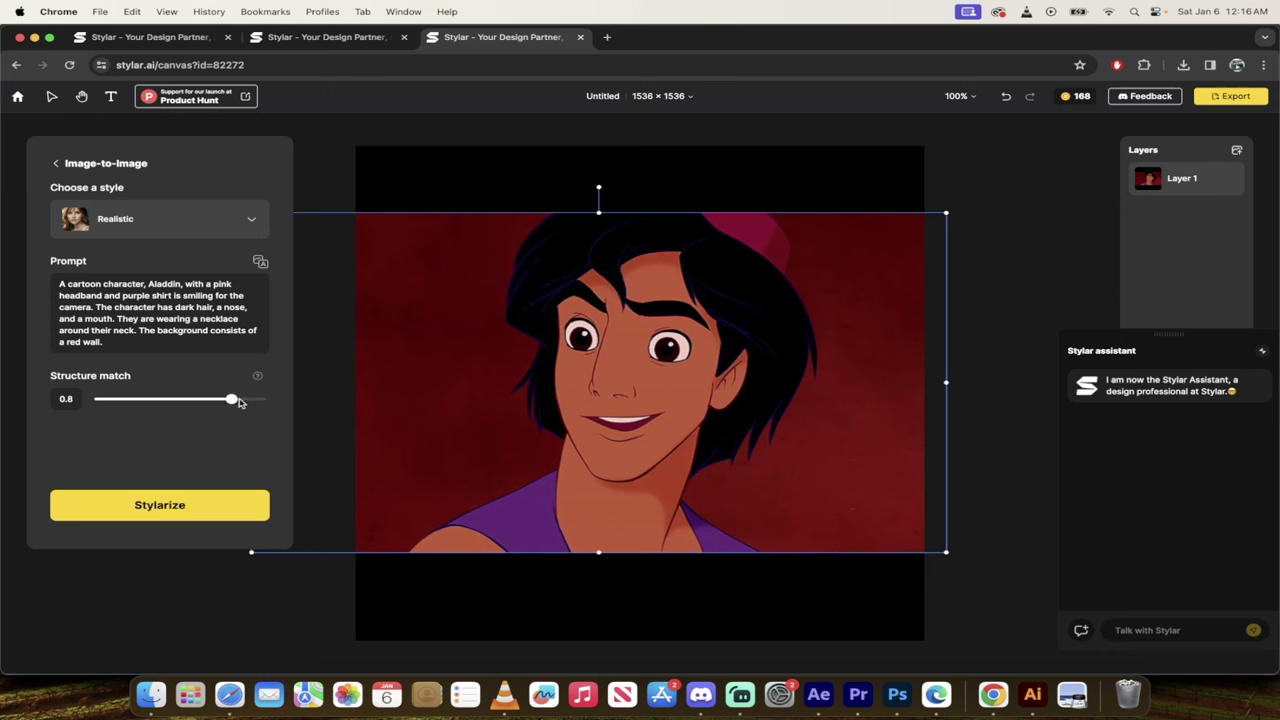
mouse_move(258, 379)
drag(233, 400, 268, 401)
mouse_move(260, 380)
Stylarize the Aladdin image into eight Realistic renders, briefly staging then unstaging the first result.
click(151, 518)
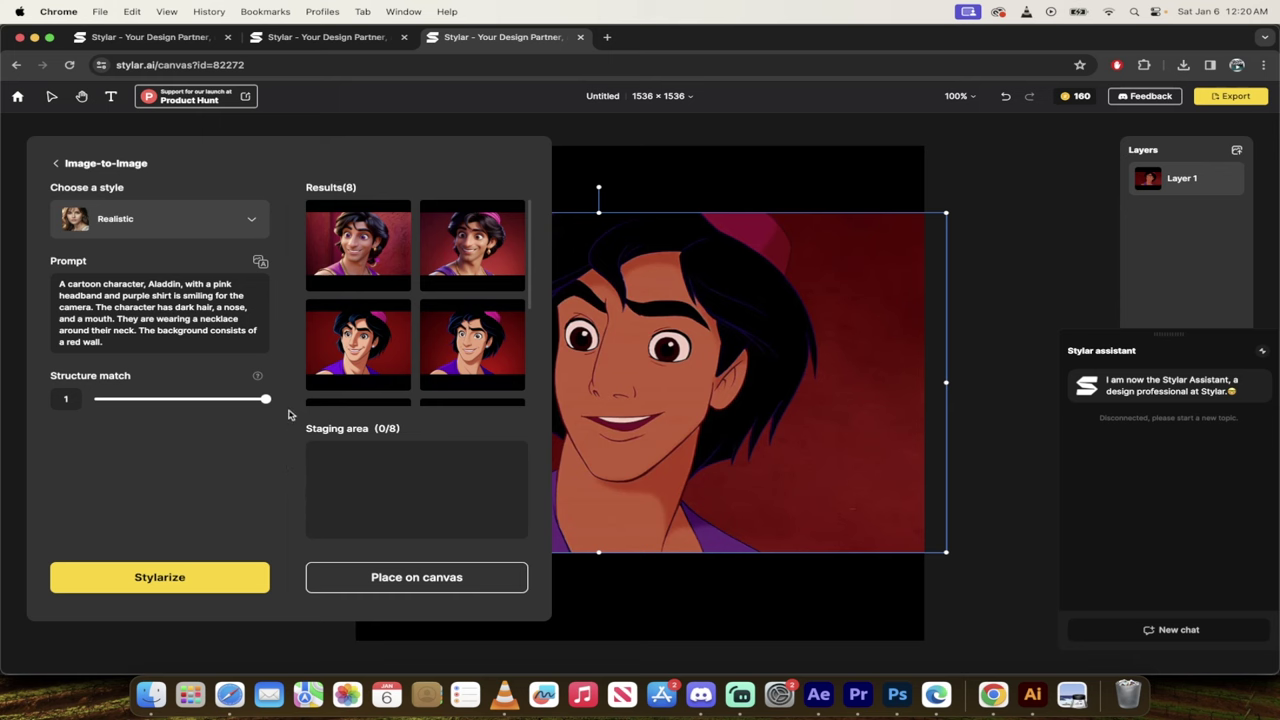
mouse_move(320, 282)
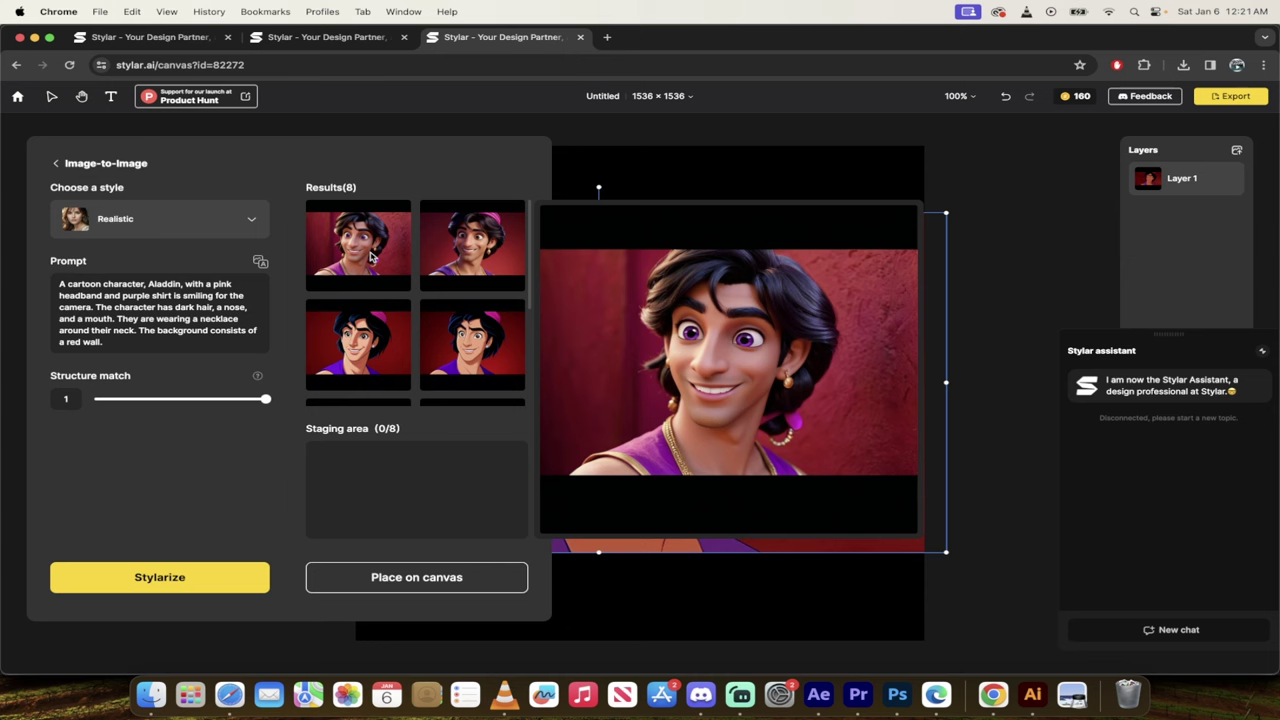
click(371, 257)
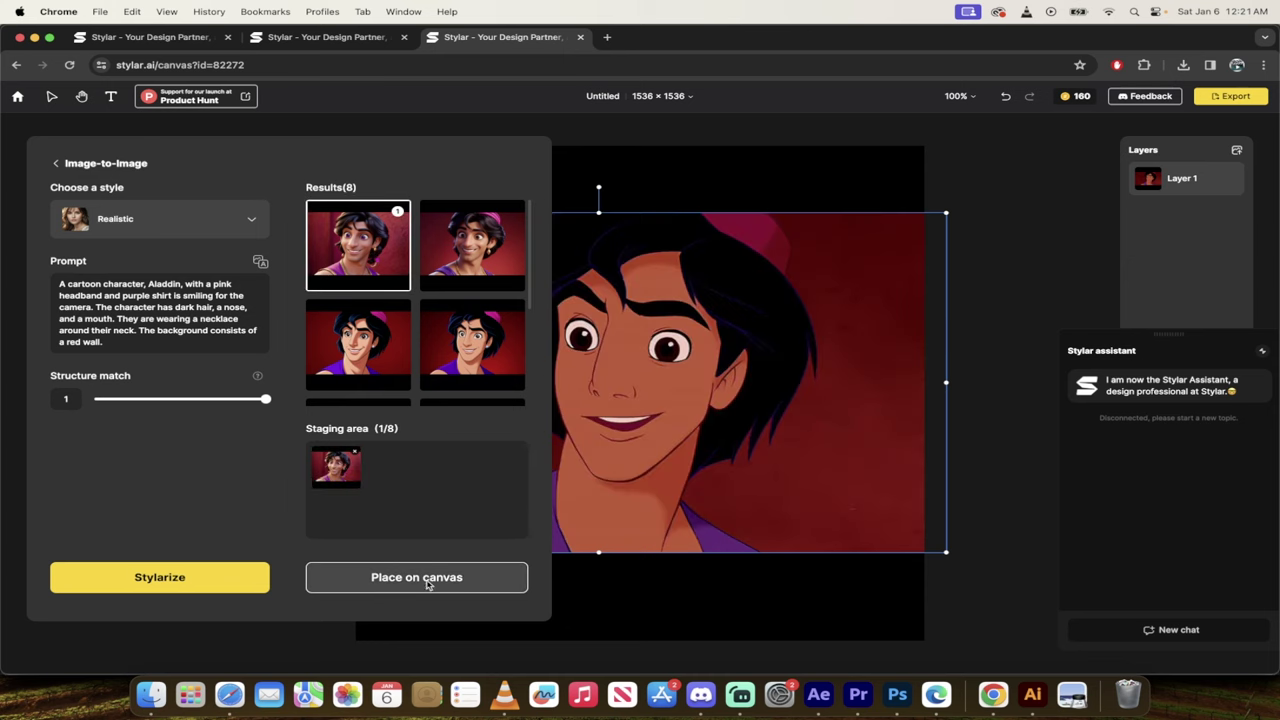
click(391, 232)
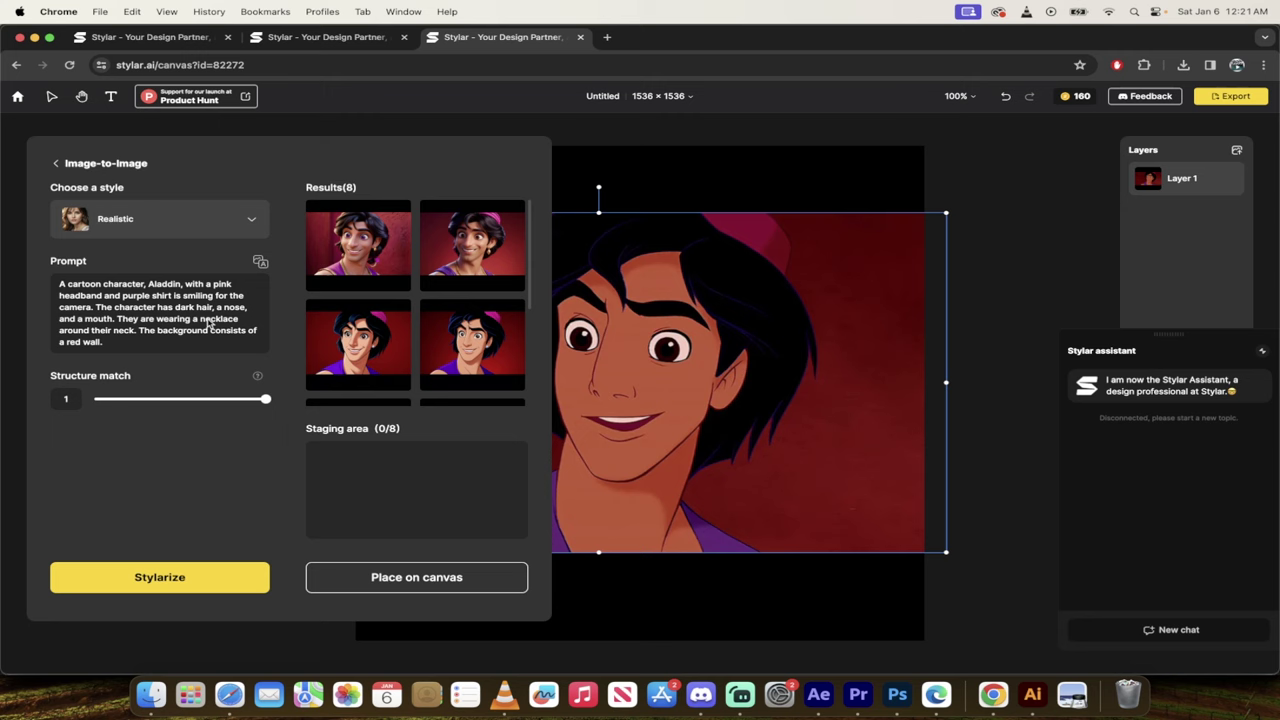
Run Stylarize again to generate a second batch of Realistic Aladdin renders.
click(173, 581)
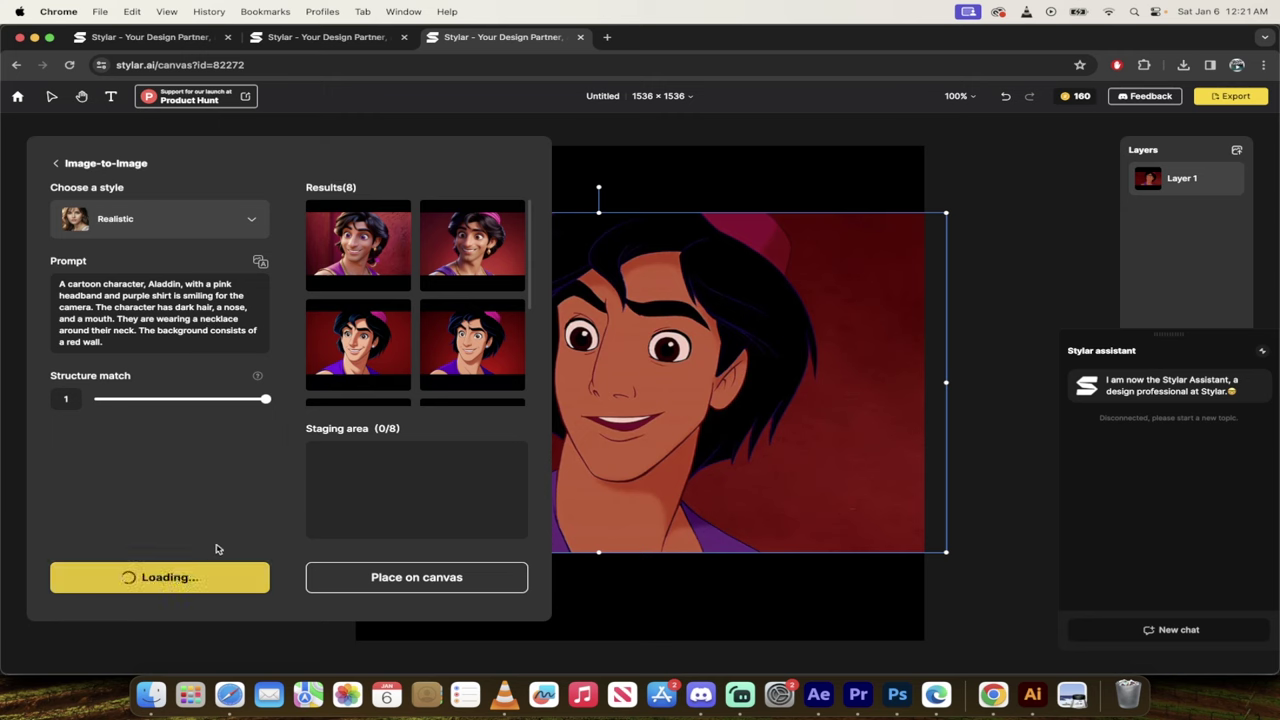